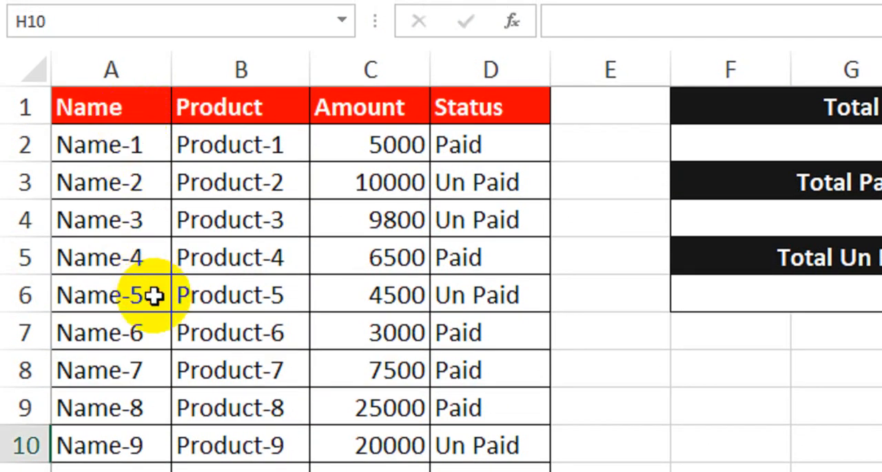
Step: Examine the Product, Amount and Status columns, including which rows are marked Paid and Un Paid
drag(232, 144, 276, 444)
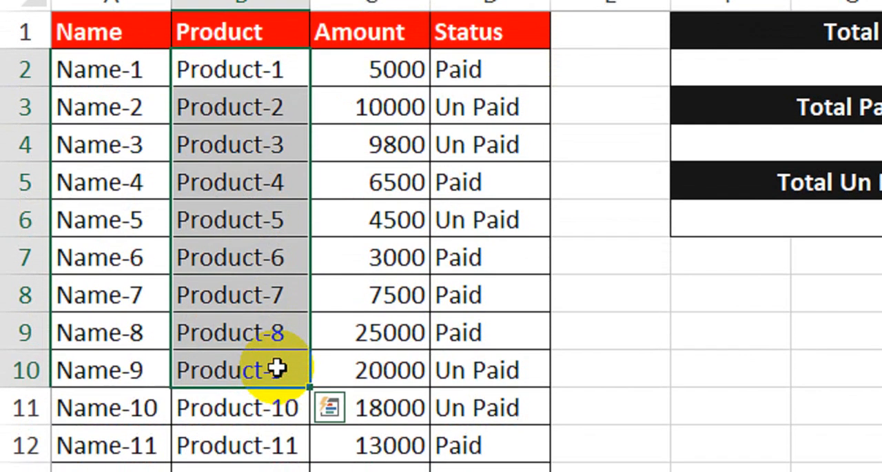
drag(374, 69, 398, 290)
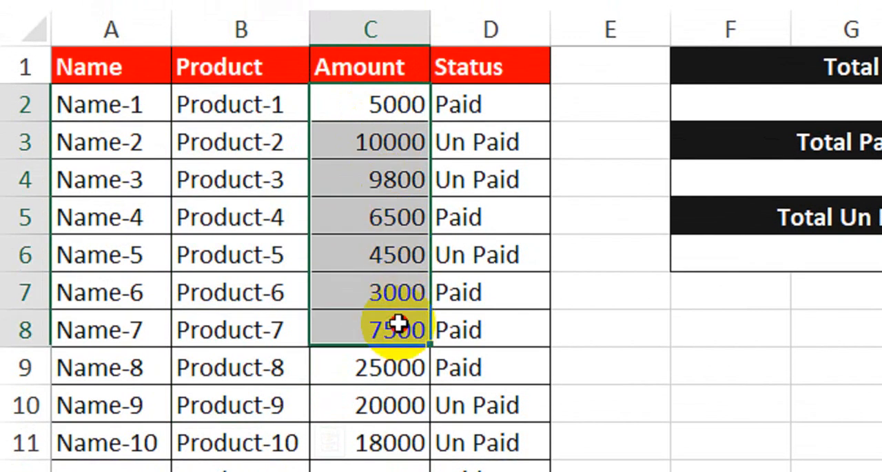
drag(399, 324, 400, 391)
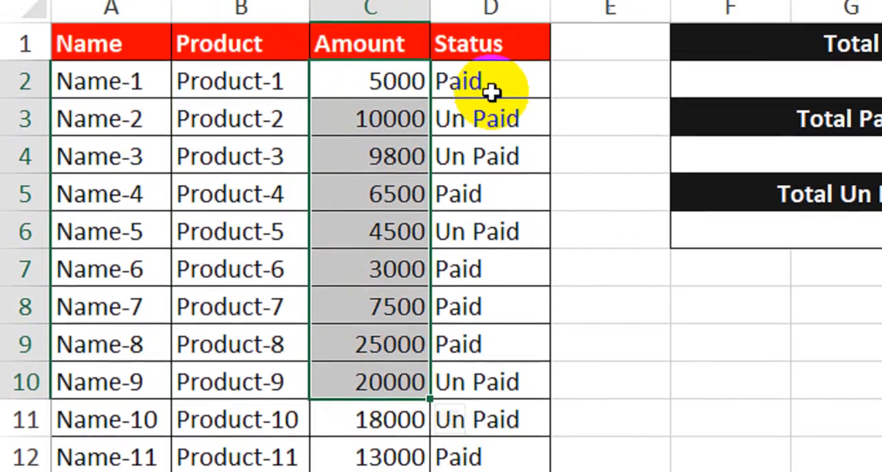
click(491, 91)
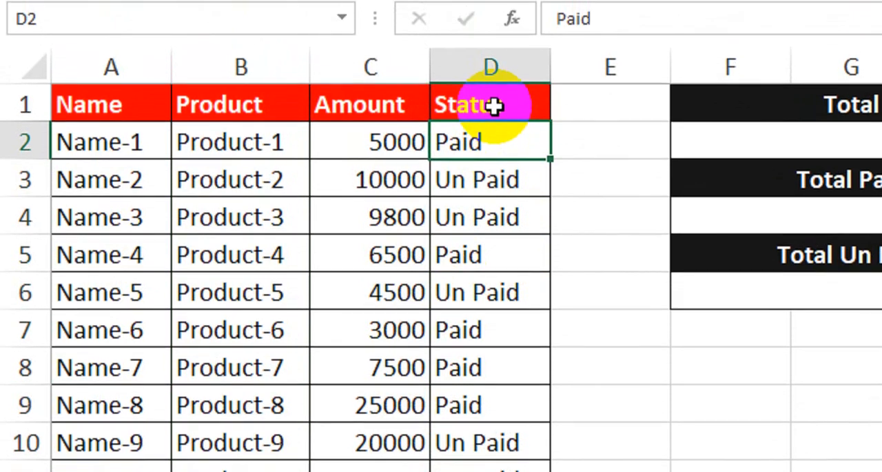
drag(495, 66, 479, 288)
drag(479, 331, 494, 403)
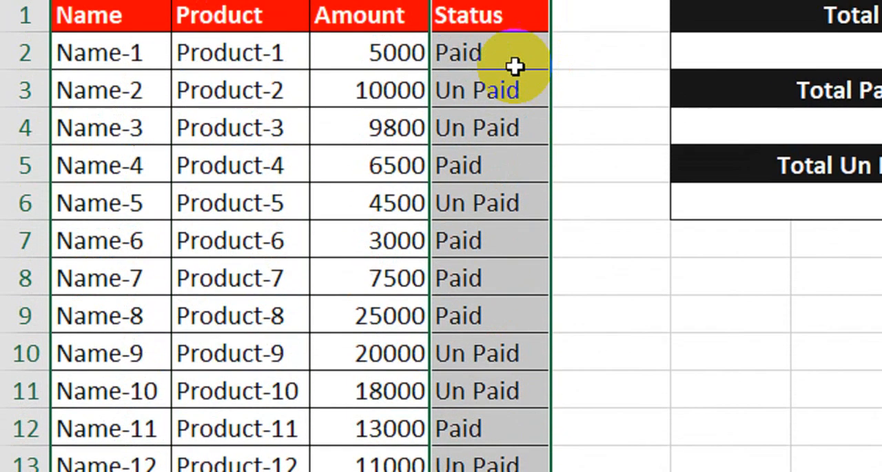
click(507, 104)
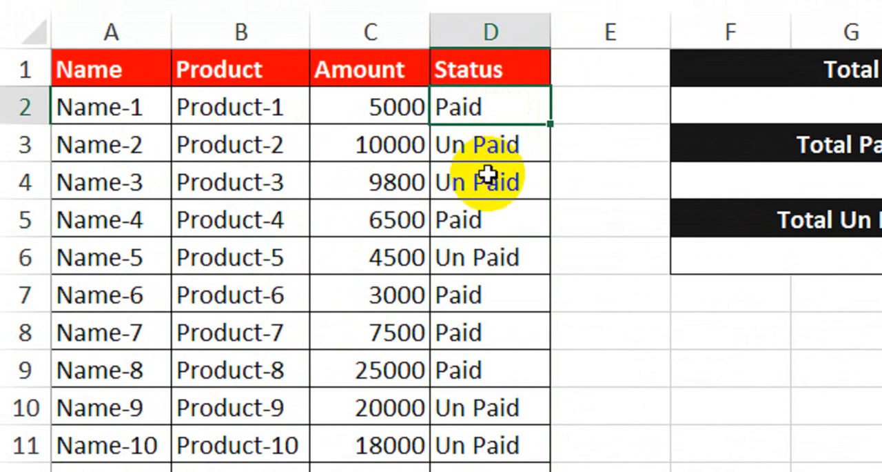
click(499, 190)
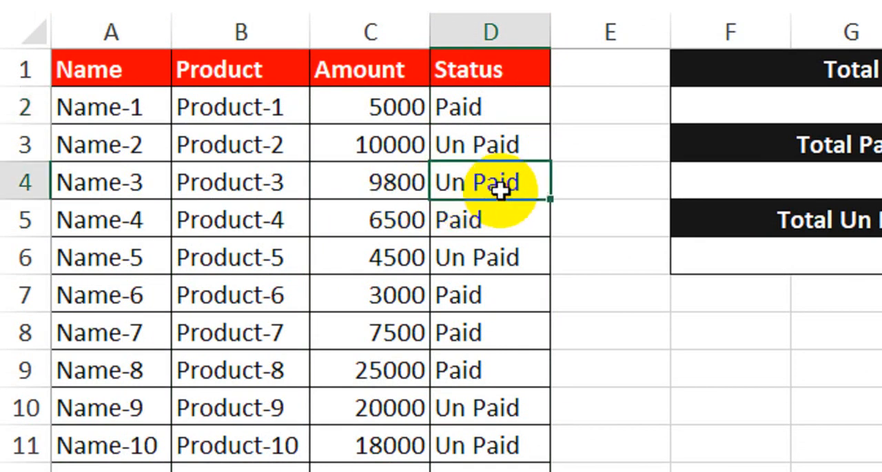
drag(476, 145, 479, 181)
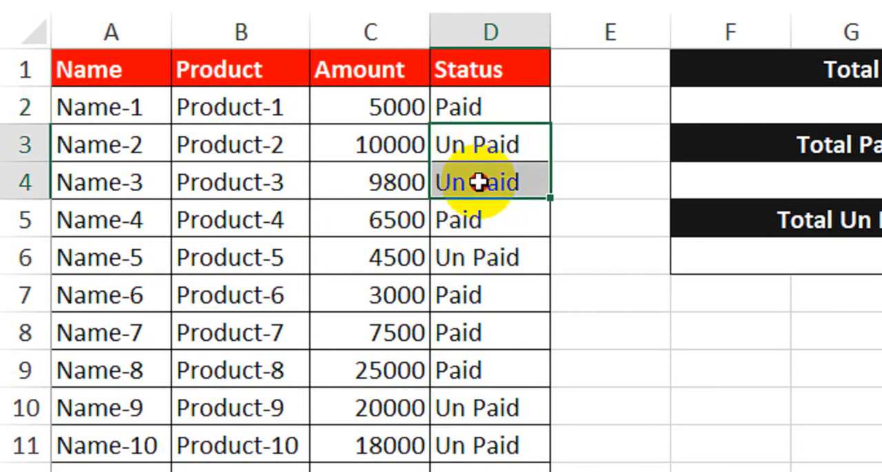
click(616, 321)
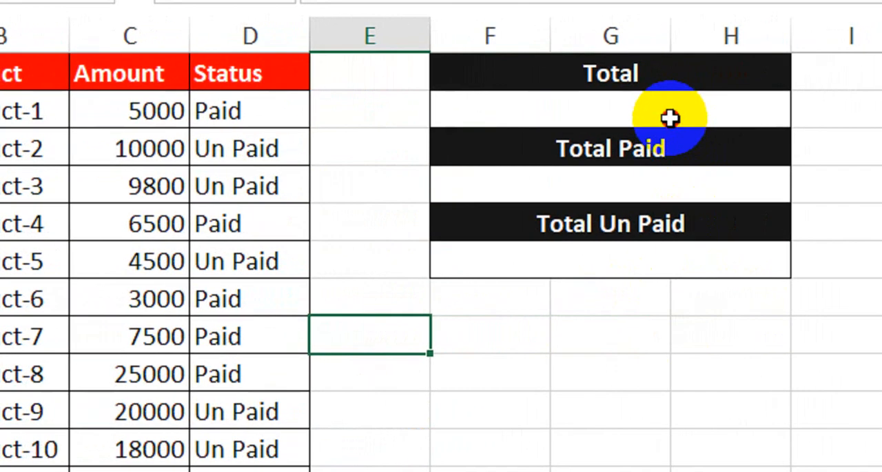
Step: Calculate the overall amount in the cell under the Total heading with =SUM(C2:C15)
click(708, 114)
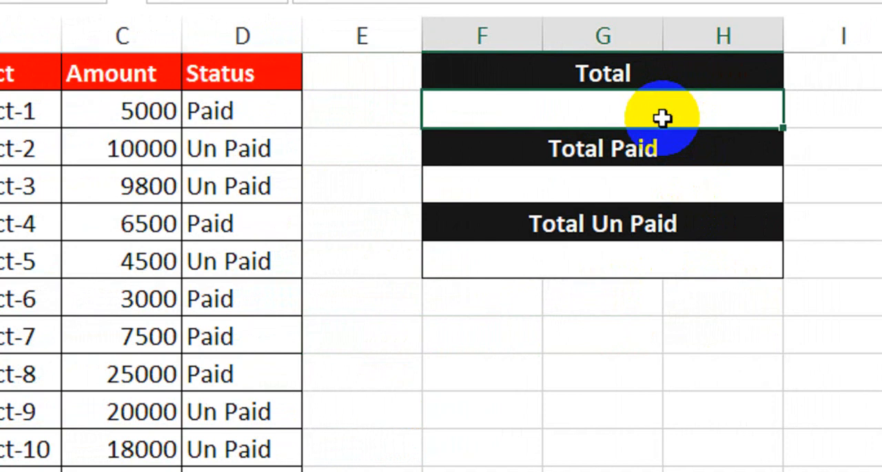
text(=sum)
key(Tab)
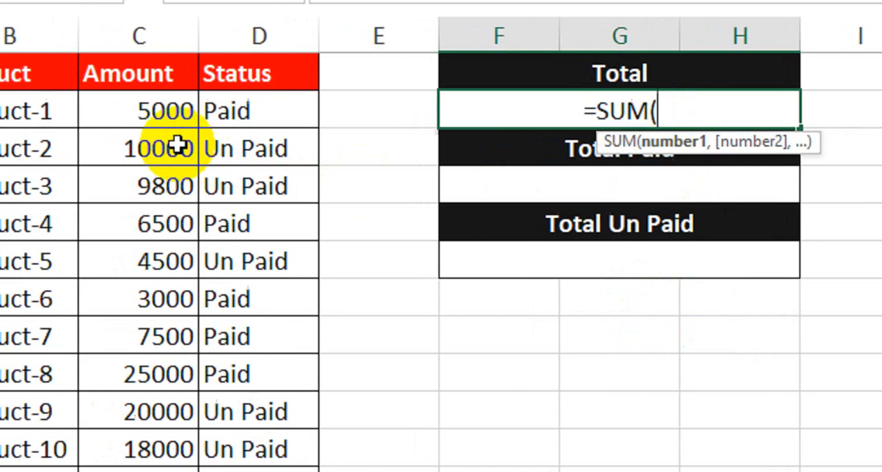
drag(165, 110, 235, 428)
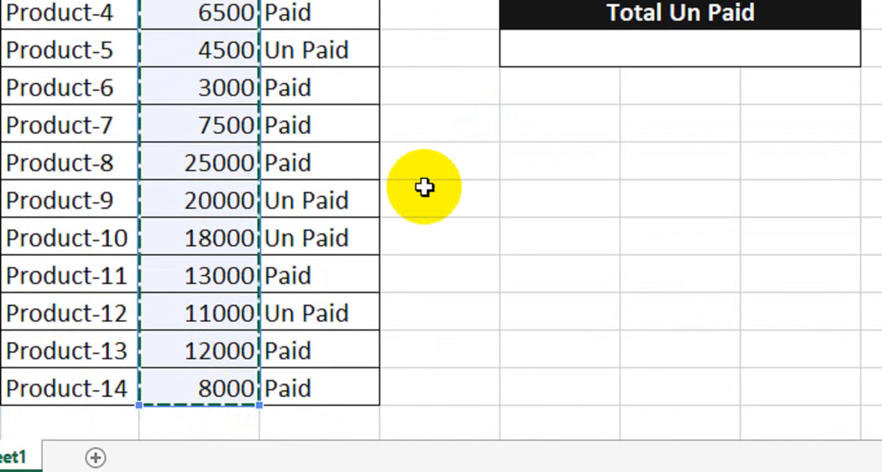
text())
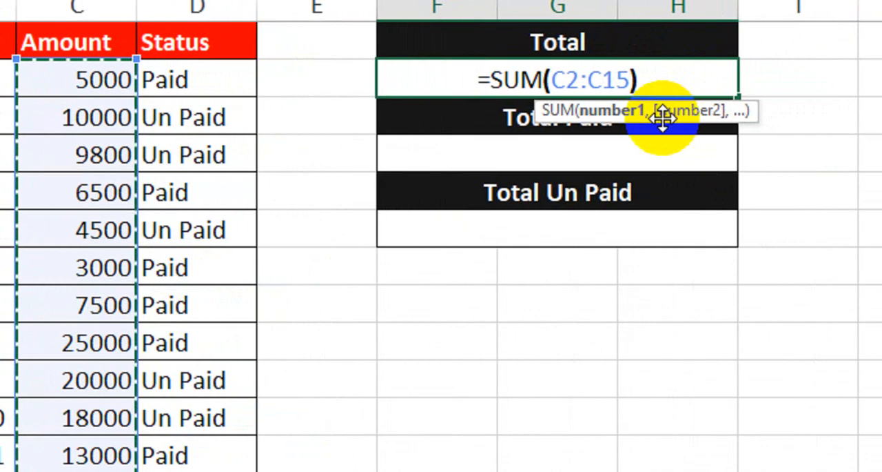
click(661, 118)
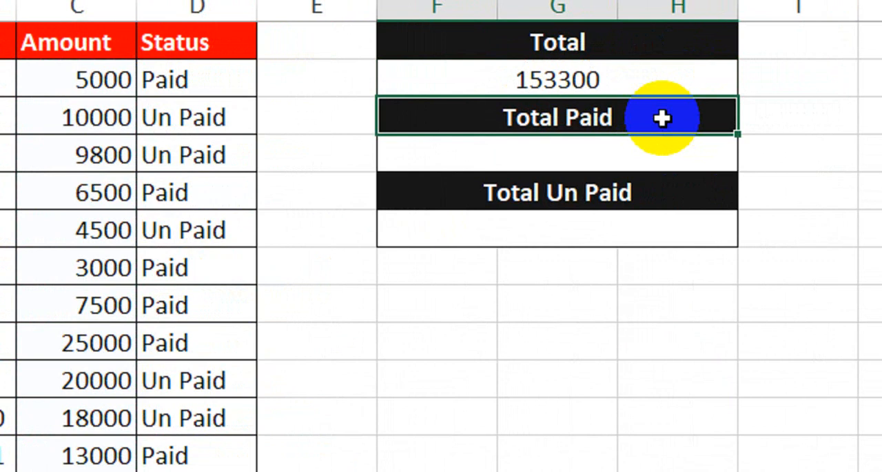
Step: Start a SUMIF formula in the cell under Total Paid, using the Status cells D2:D15 as its range
click(632, 158)
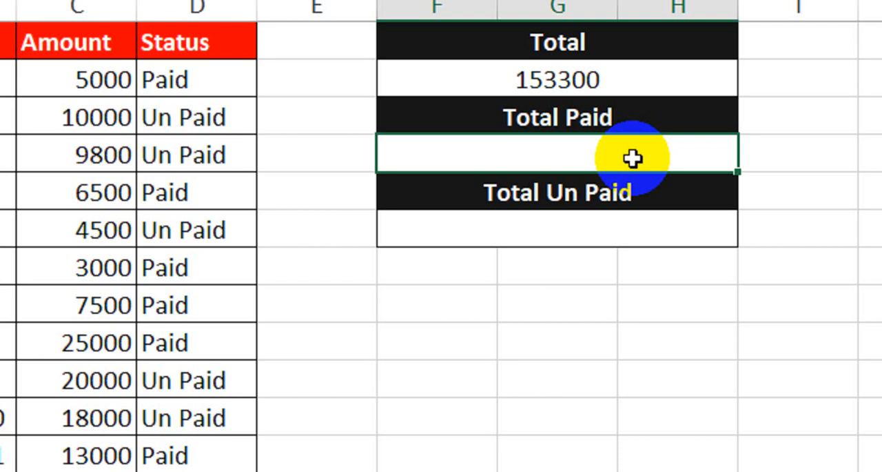
double_click(632, 158)
text(=)
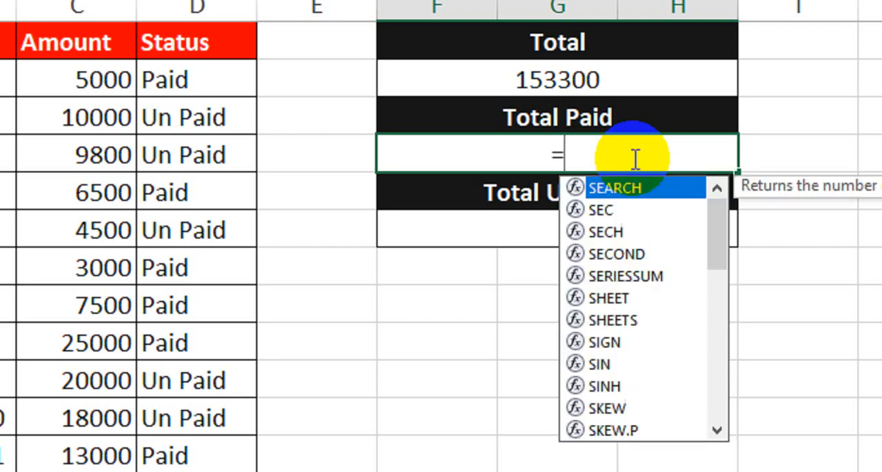
text(sumif)
key(Tab)
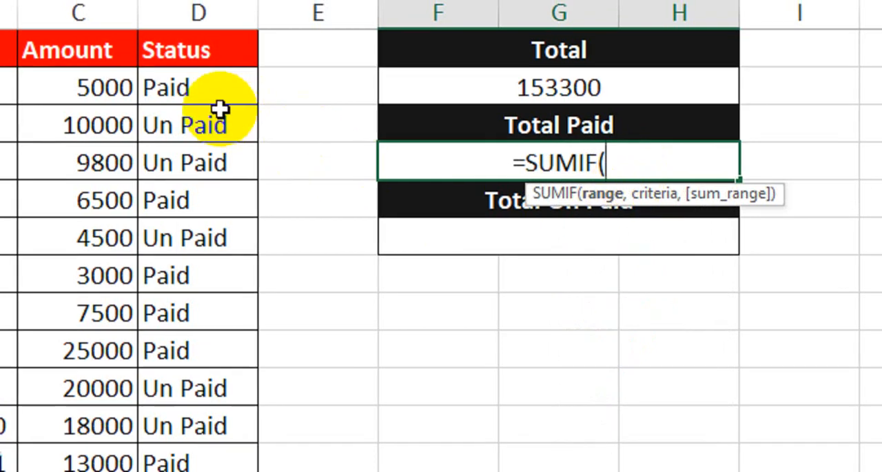
drag(208, 97, 203, 471)
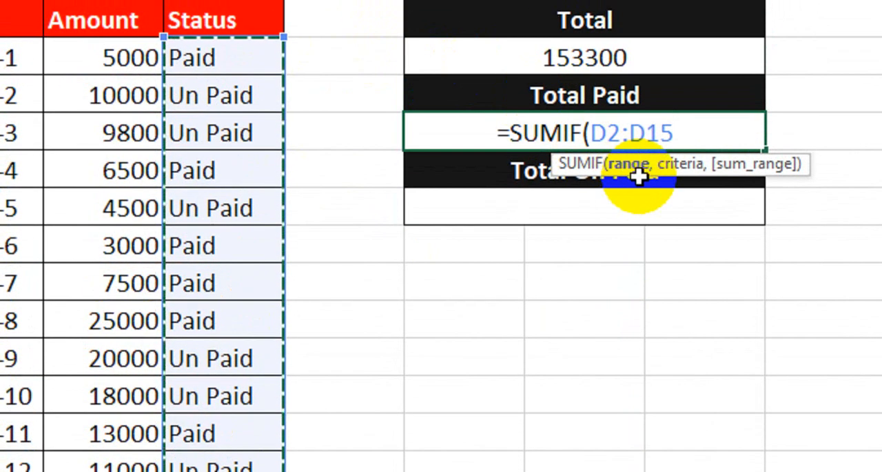
text(,)
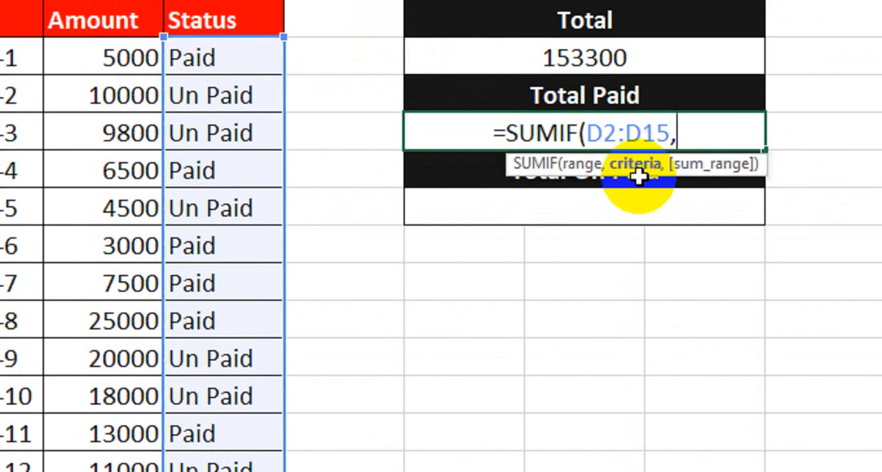
text(")
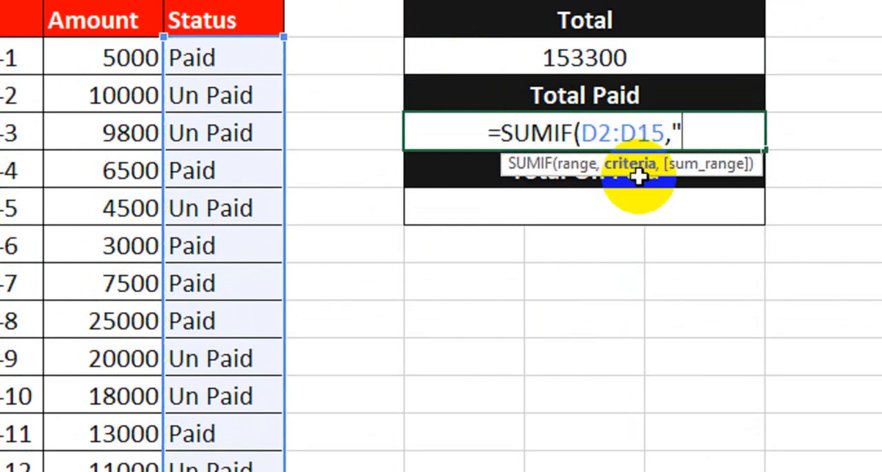
text(Paid)
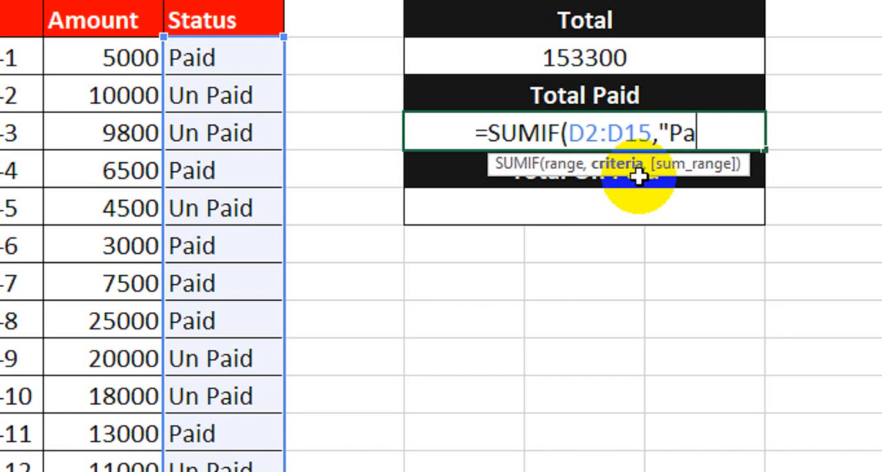
text(",)
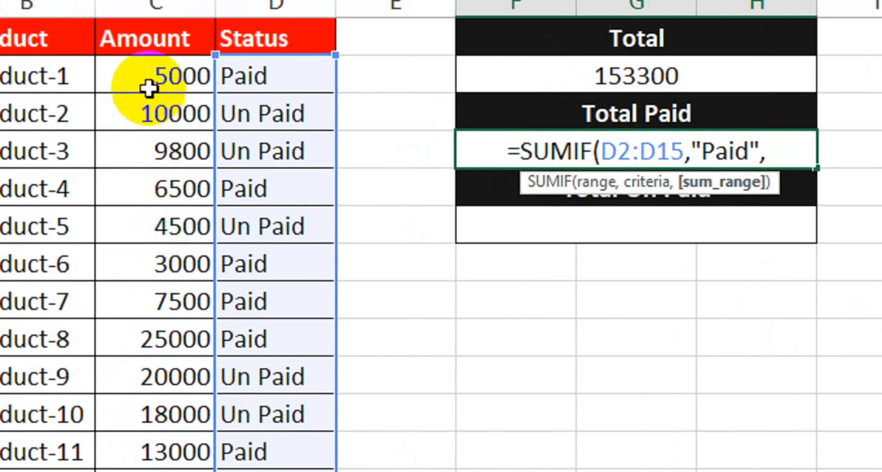
Step: Complete the Total Paid formula with the criterion "Paid" and the sum range C2:C15
drag(62, 59, 73, 171)
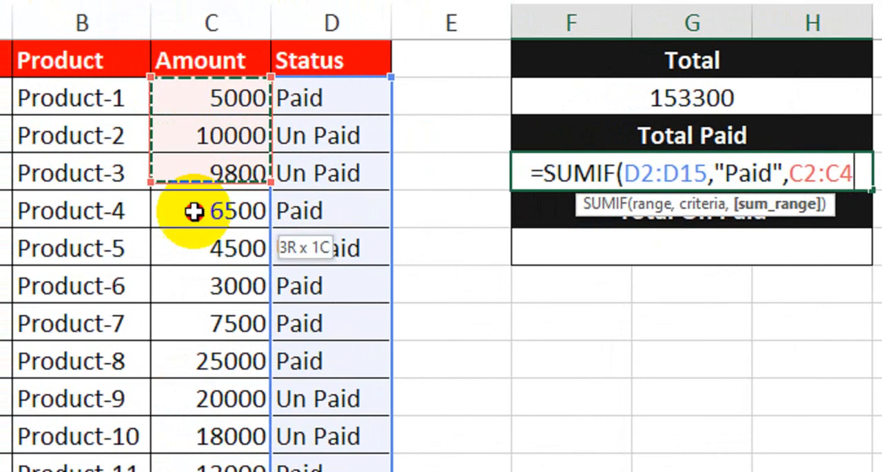
drag(194, 212, 220, 366)
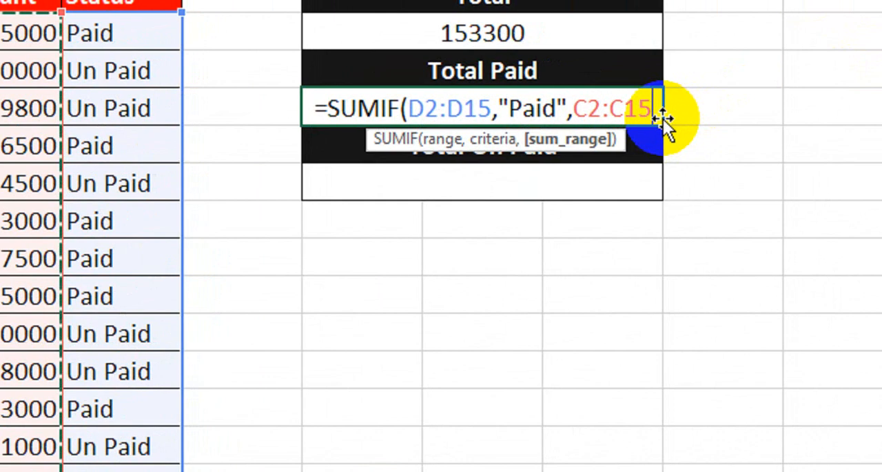
text())
key(Return)
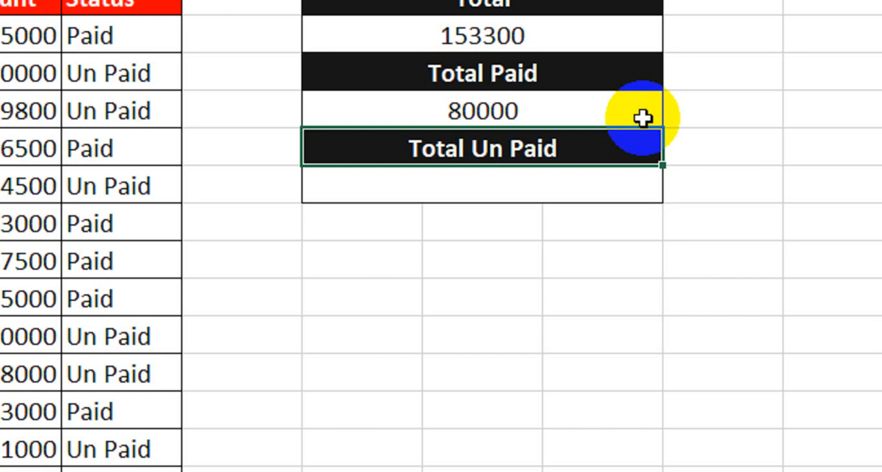
Step: Start a SUMIF formula in the cell under Total Un Paid, using the Status cells D2:D15 as its range
click(569, 184)
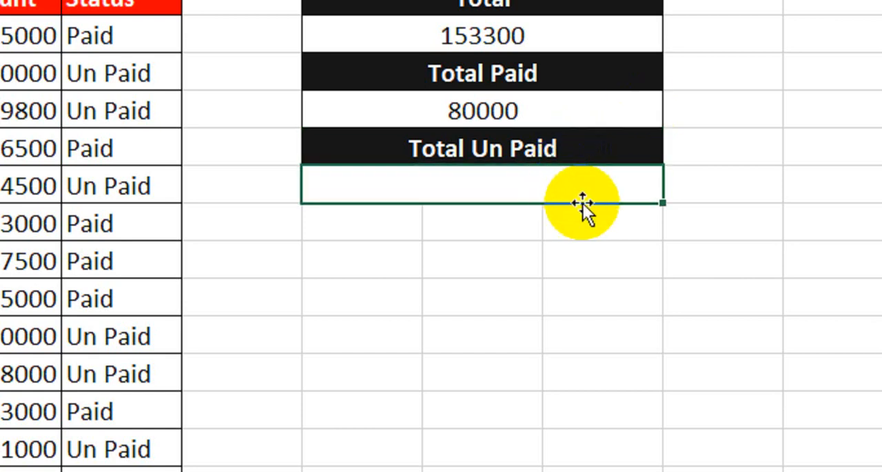
text(=sumf)
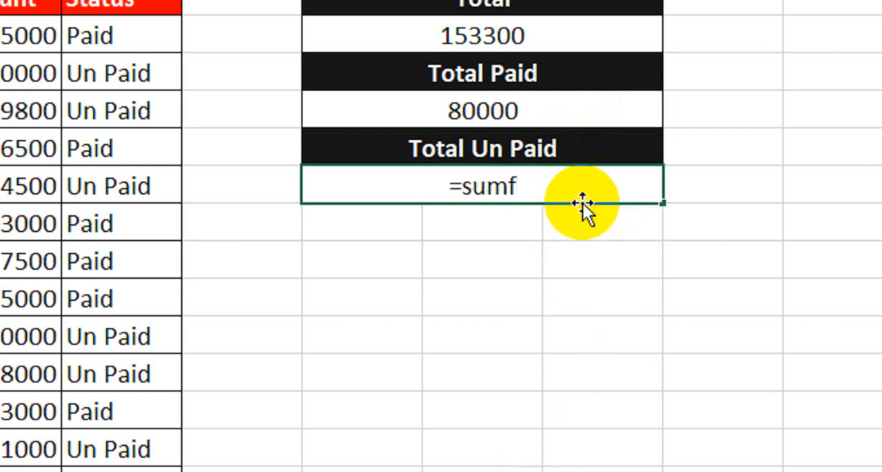
key(BackSpace)
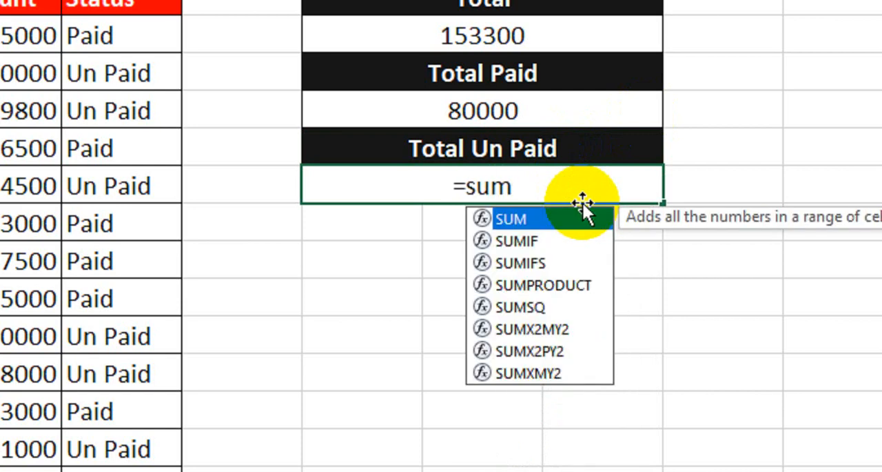
text(if)
key(Tab)
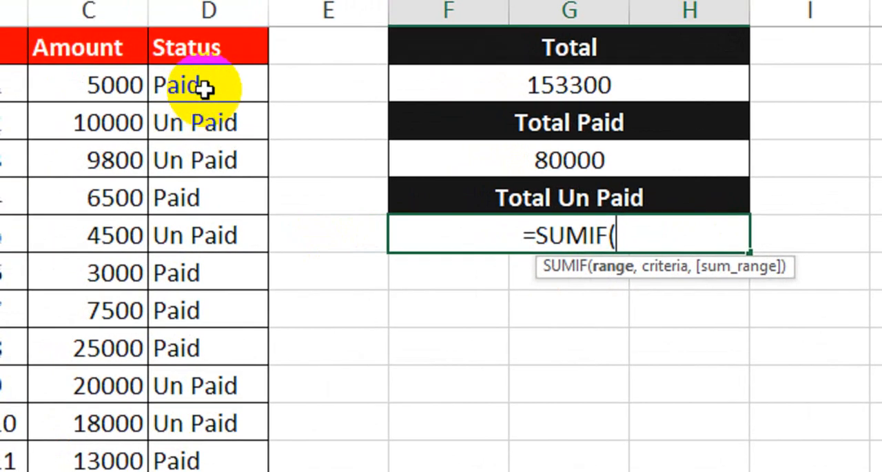
drag(204, 87, 201, 386)
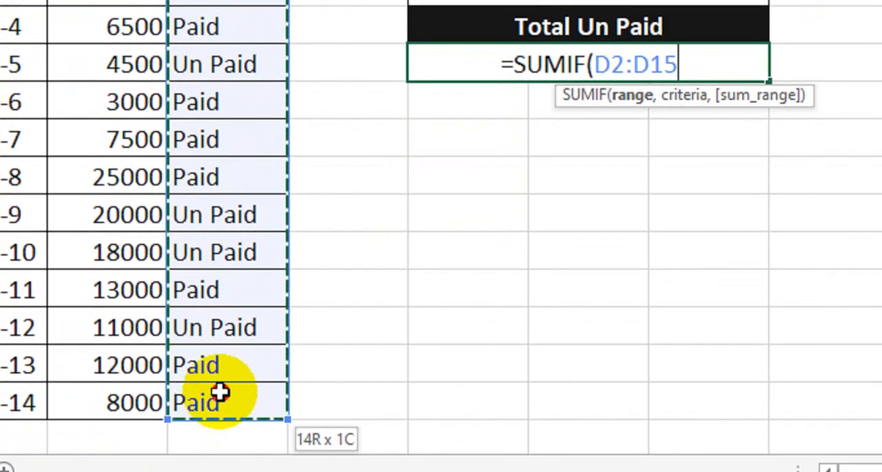
Step: Complete the Total Un Paid formula with the criterion "Un Paid" and the sum range C2:C15
text(,")
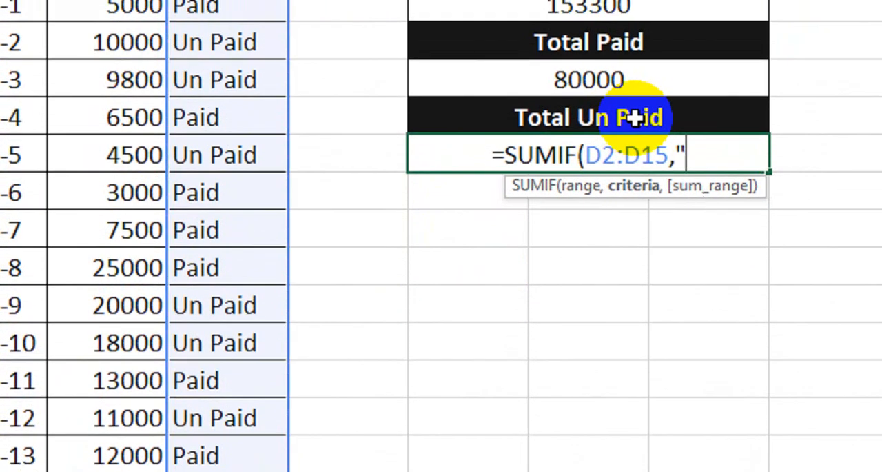
text(Un Pai)
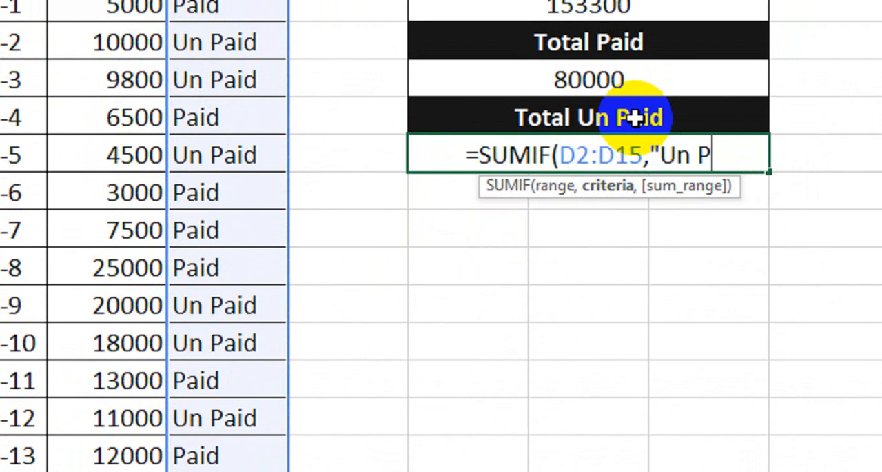
text(d")
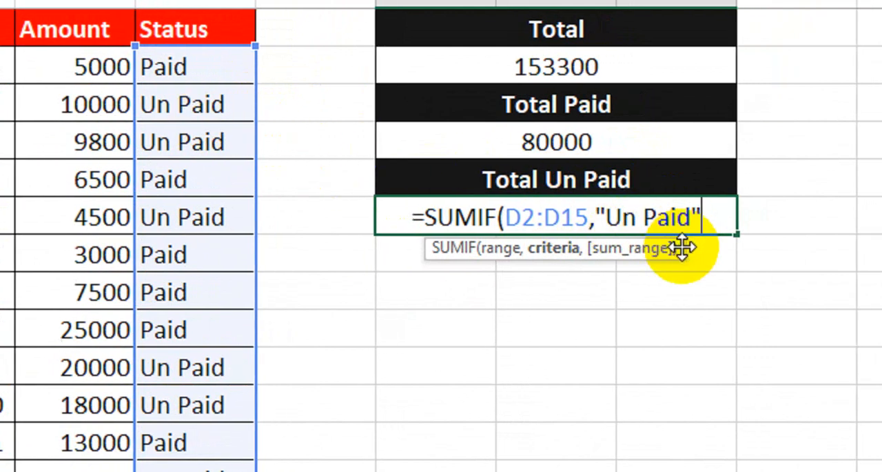
text(,)
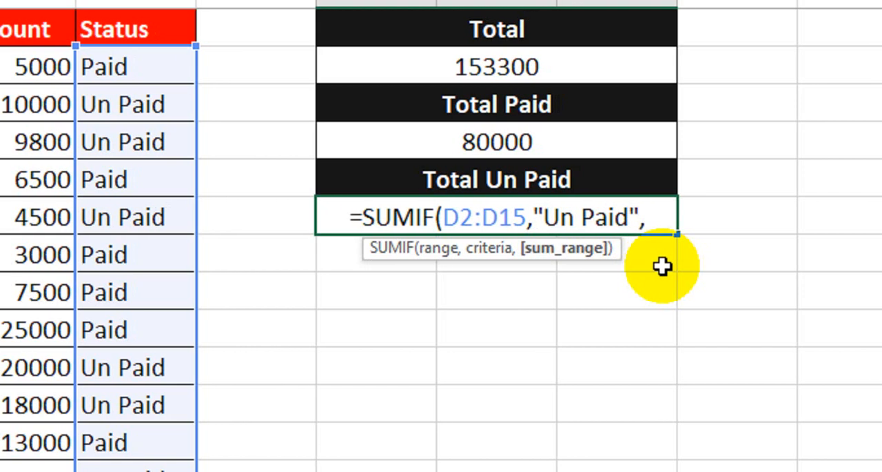
click(18, 79)
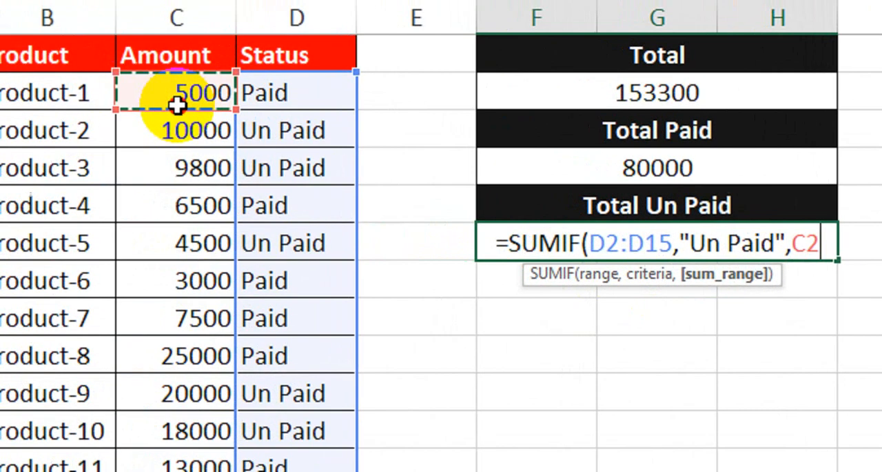
drag(178, 104, 223, 376)
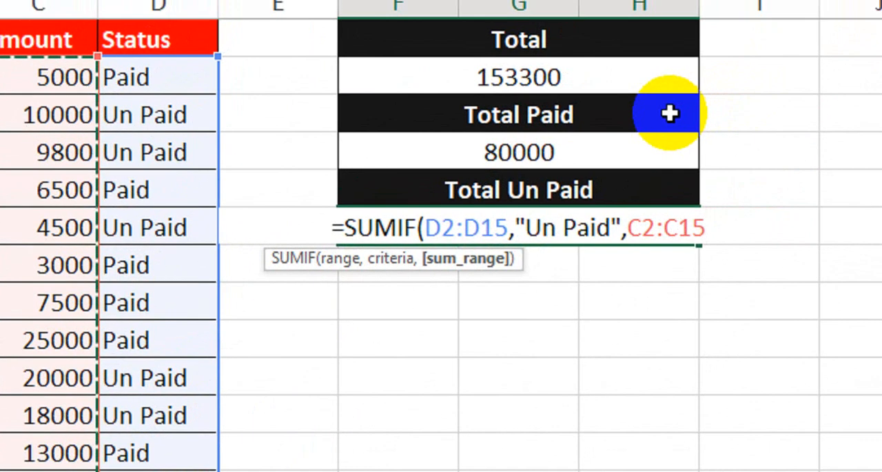
text())
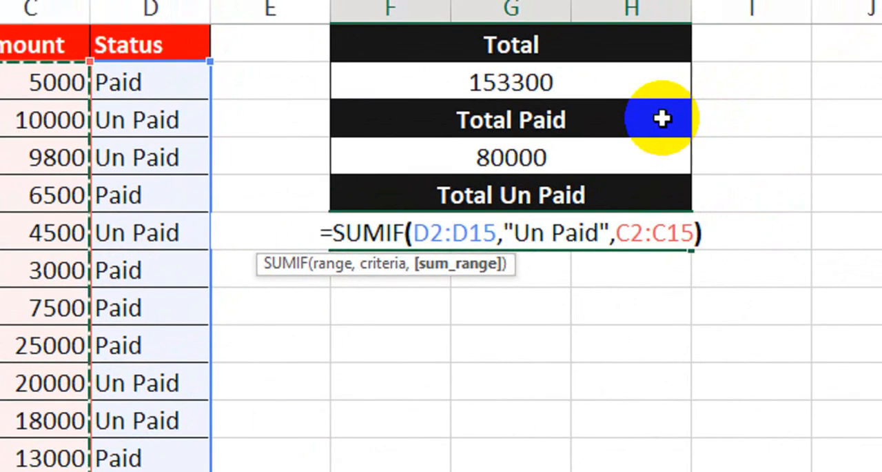
key(Return)
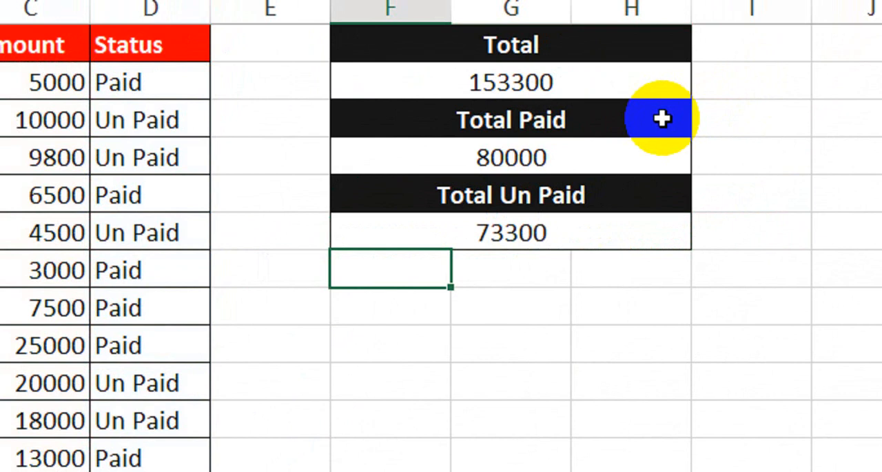
Step: Review the calculated amounts under the Total Paid and Total Un Paid headings
click(512, 157)
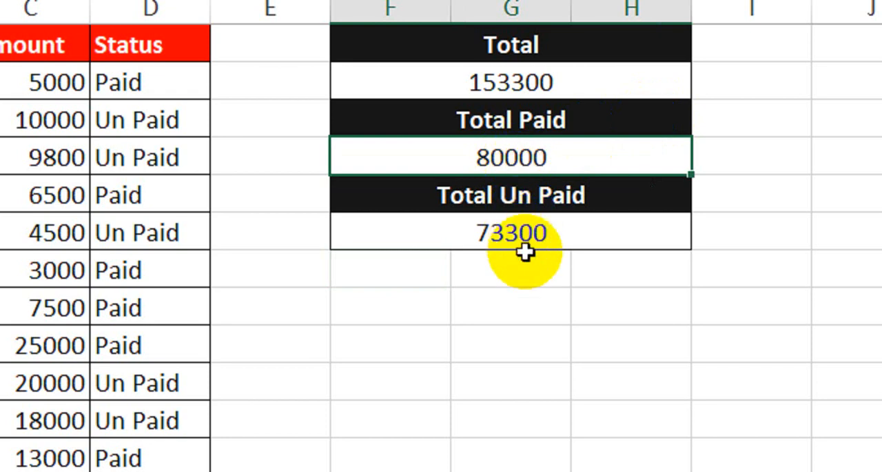
click(542, 234)
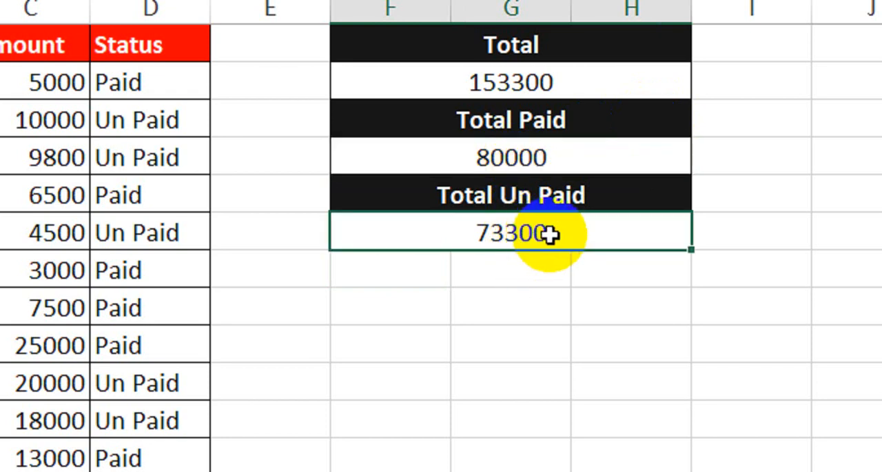
click(516, 344)
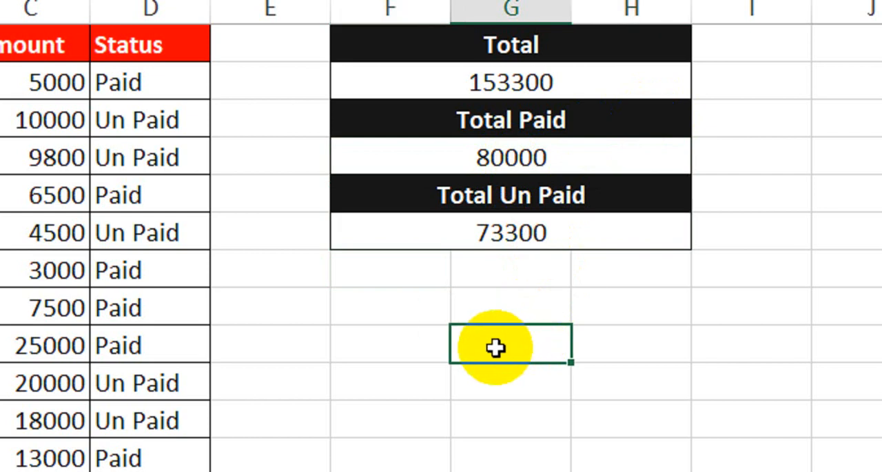
click(420, 346)
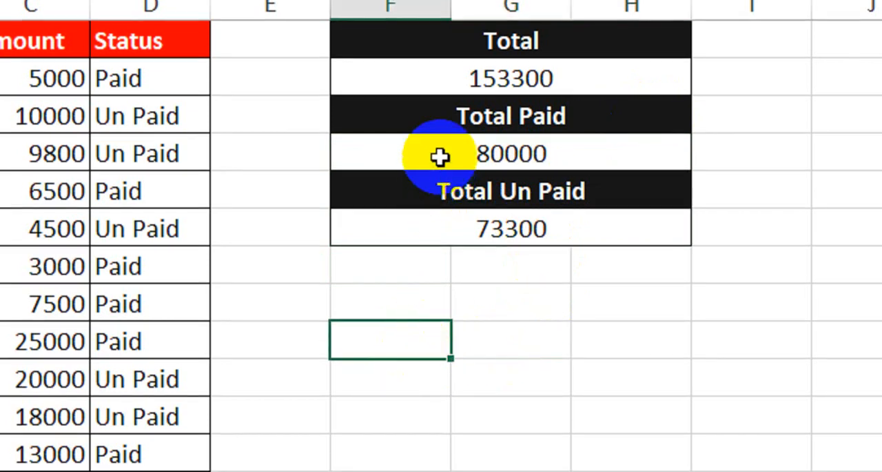
click(440, 158)
click(393, 237)
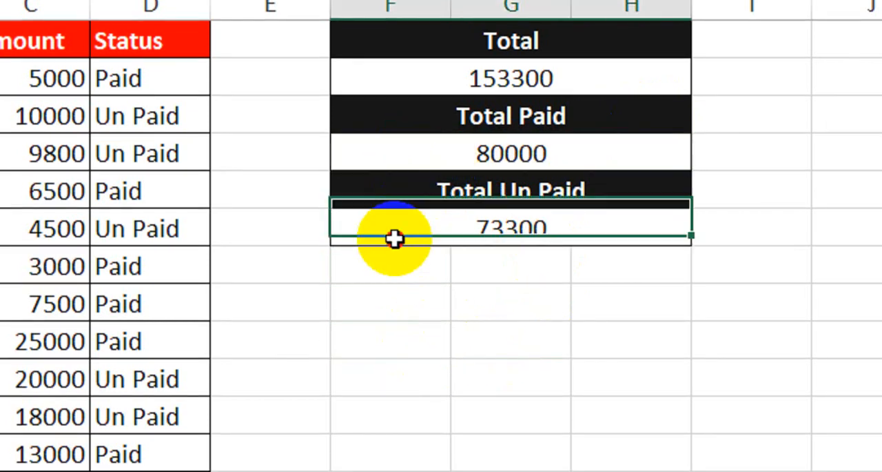
click(418, 142)
click(411, 231)
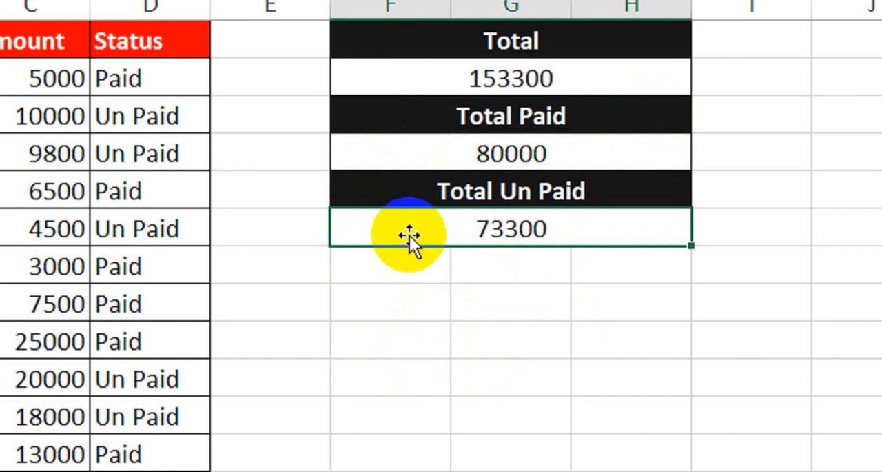
Step: Add the Total Paid and Total Un Paid amounts in cell F9 with =F4+F6 and compare the sum with the Total
click(404, 343)
text(=)
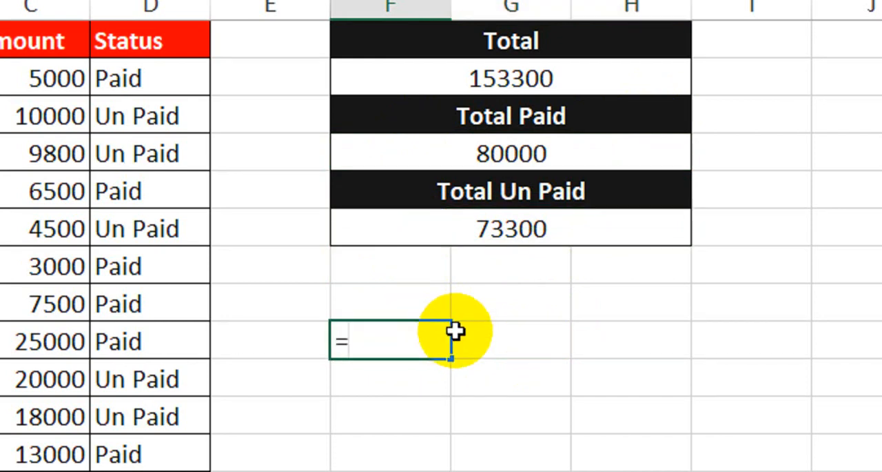
click(478, 153)
text(+)
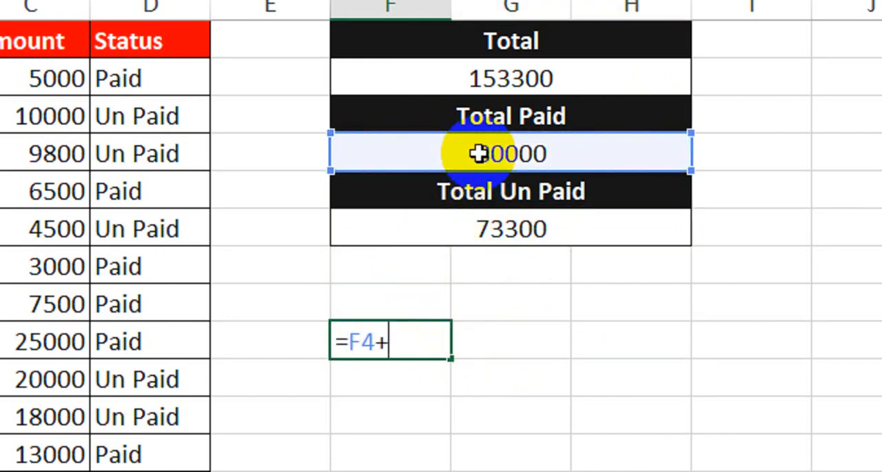
click(478, 229)
key(Return)
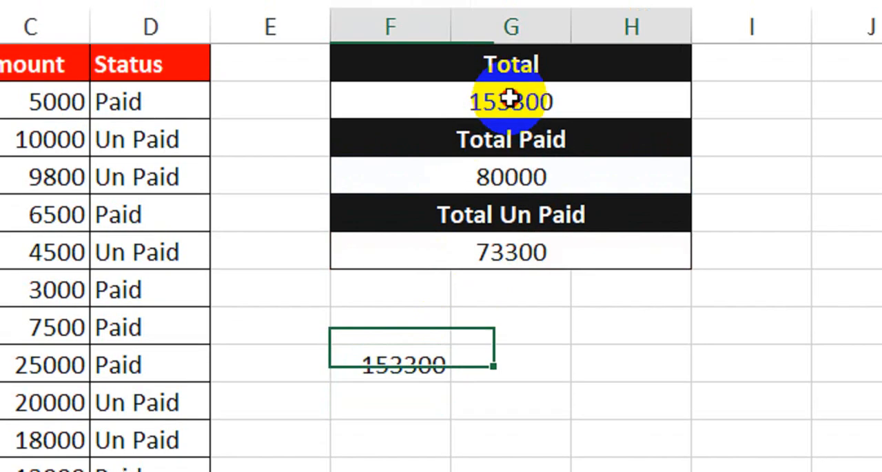
click(508, 76)
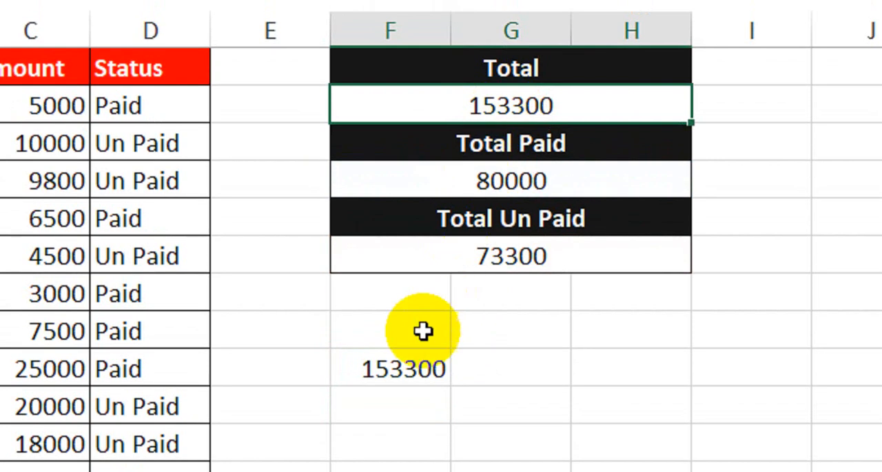
click(434, 362)
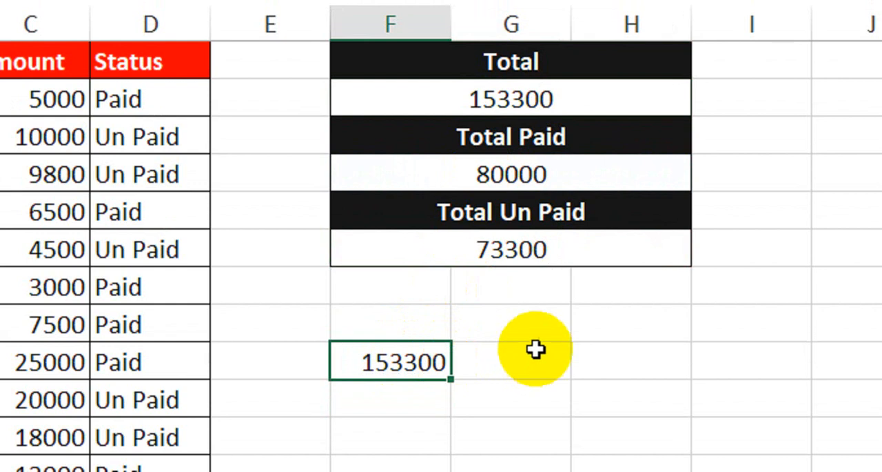
Step: Subtract the Total Paid amount from the Total in cell H9 with =F2-F4
click(561, 251)
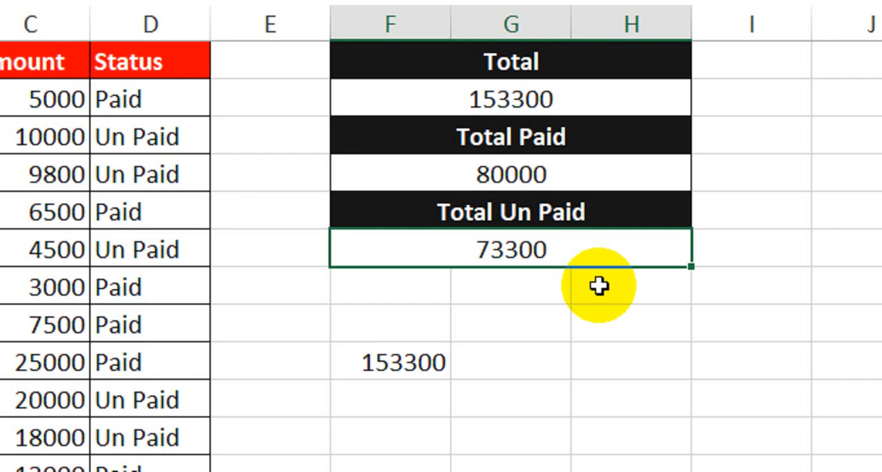
click(591, 181)
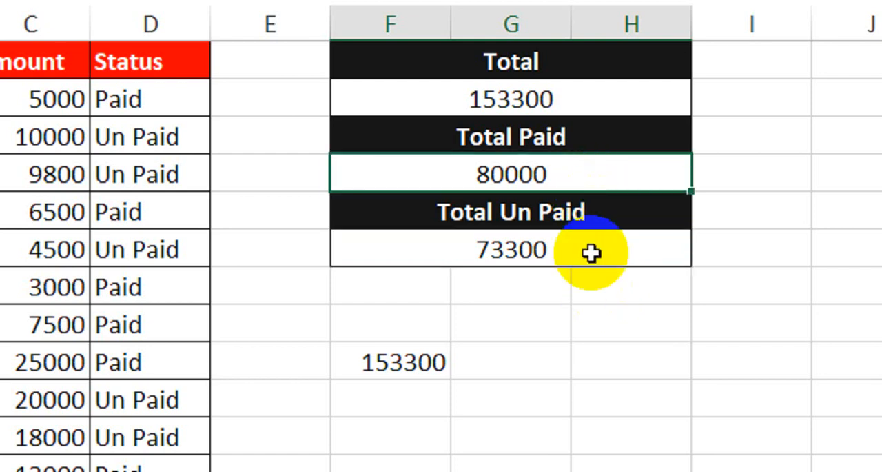
click(533, 250)
scroll(577, 352, down, 1)
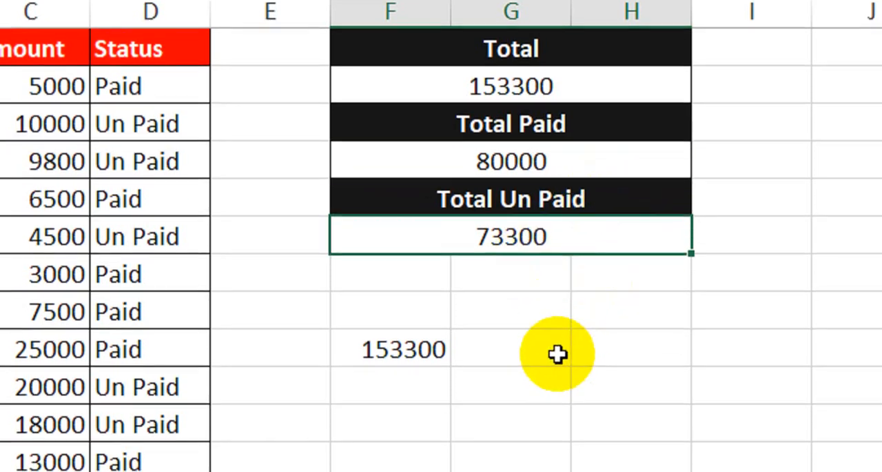
click(592, 354)
text(=)
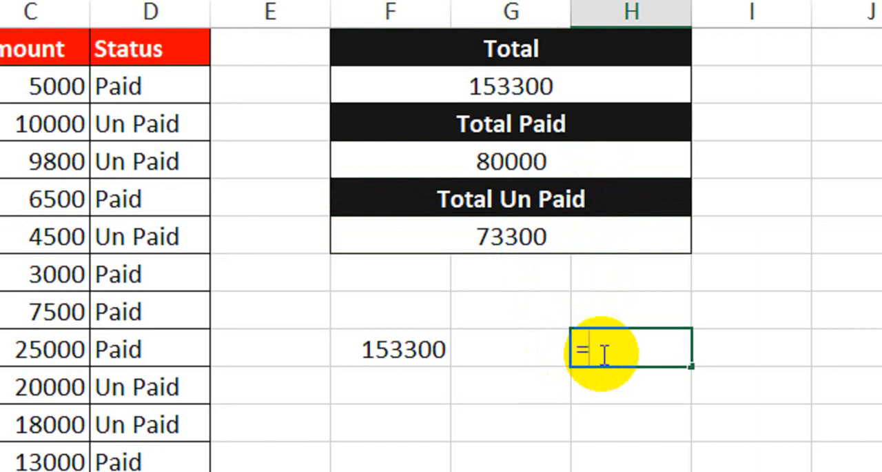
scroll(584, 107, up, 1)
click(583, 116)
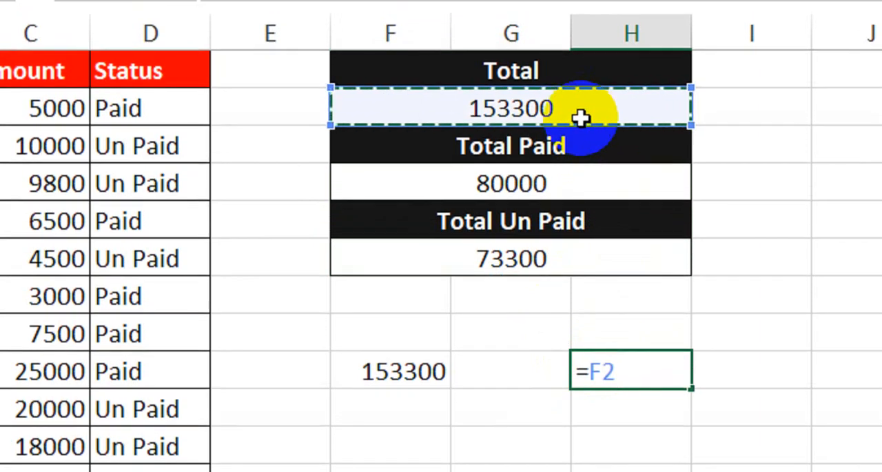
text(-)
click(571, 182)
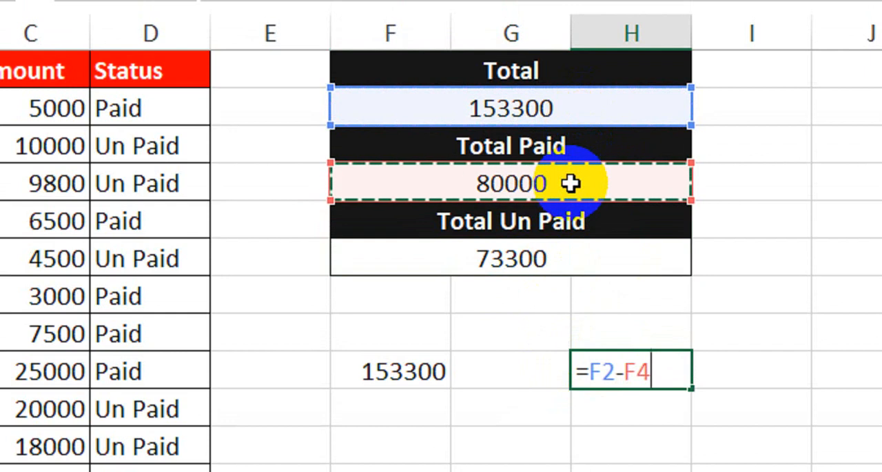
key(Return)
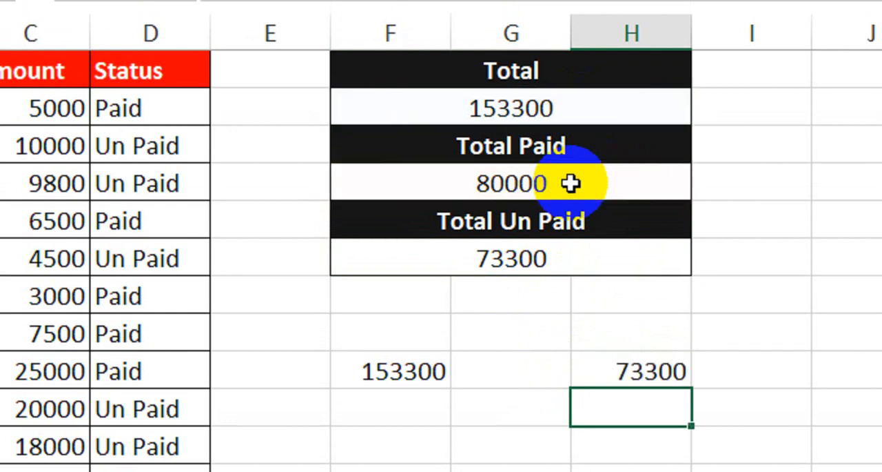
Step: Compare the subtraction result in H9 with the amount under Total Un Paid
click(571, 278)
click(591, 363)
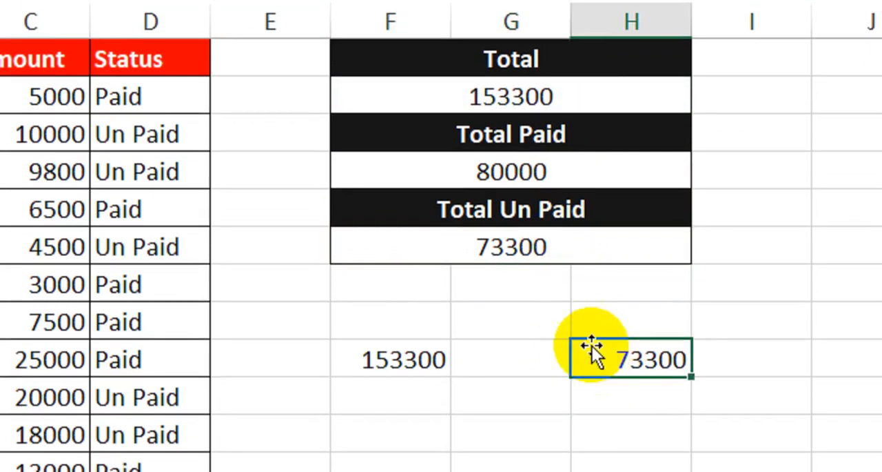
click(552, 247)
click(630, 357)
click(552, 314)
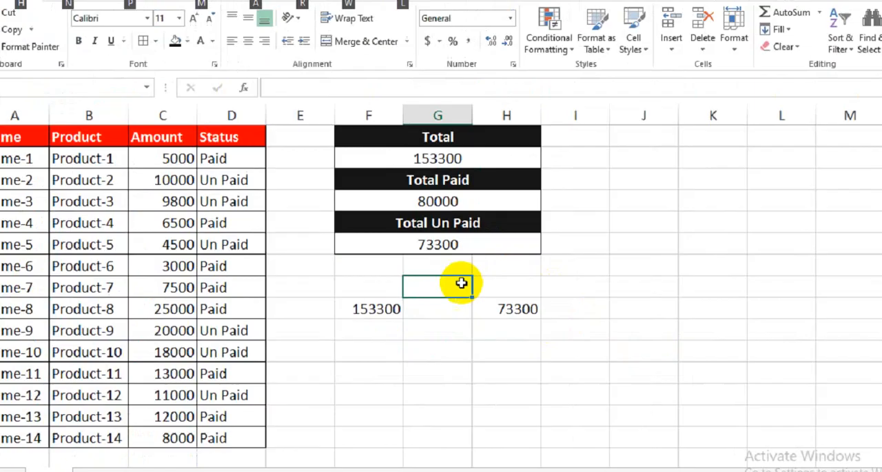
text(z)
key(alt)
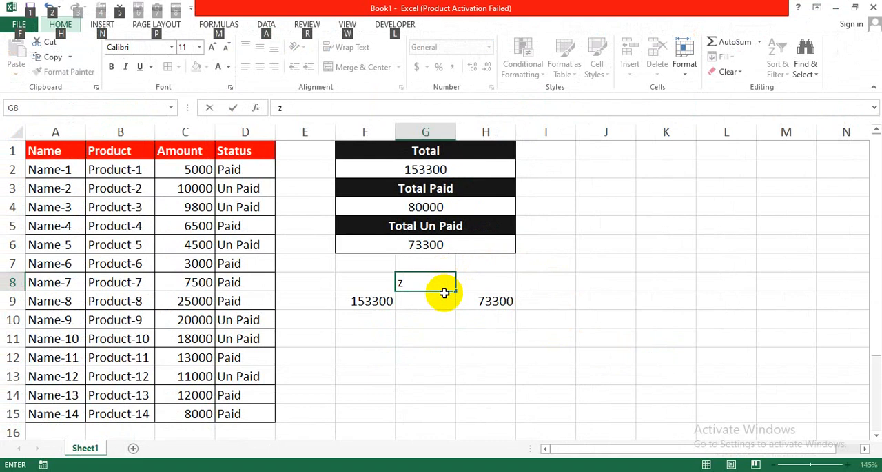
key(alt)
click(468, 398)
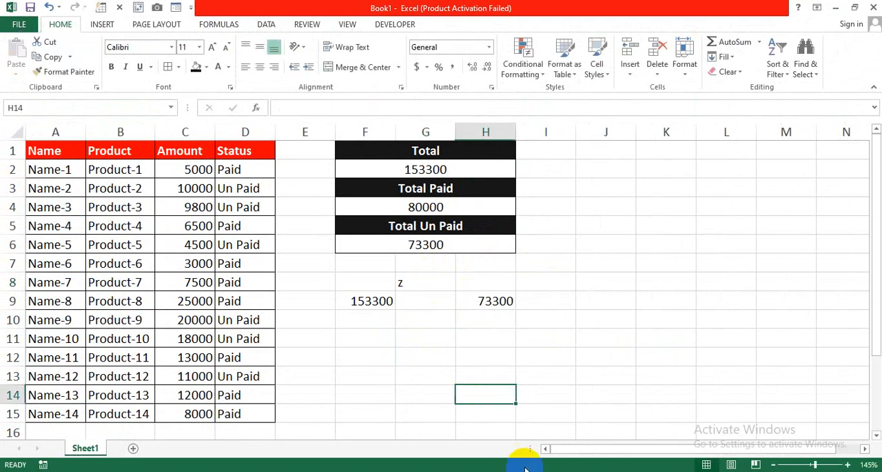